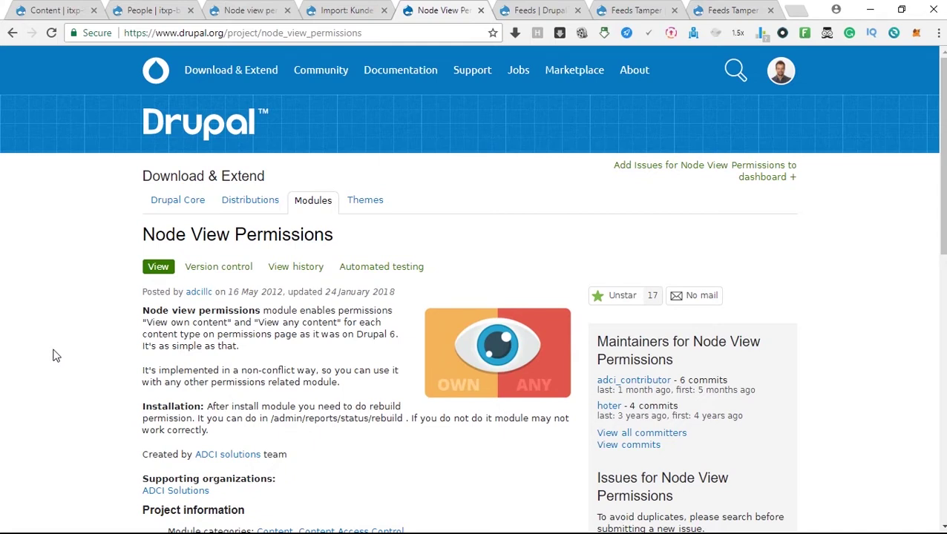
# Highlight the Node View Permissions module name in the module list
pyautogui.moveTo(142, 234); pyautogui.dragTo(340, 233)
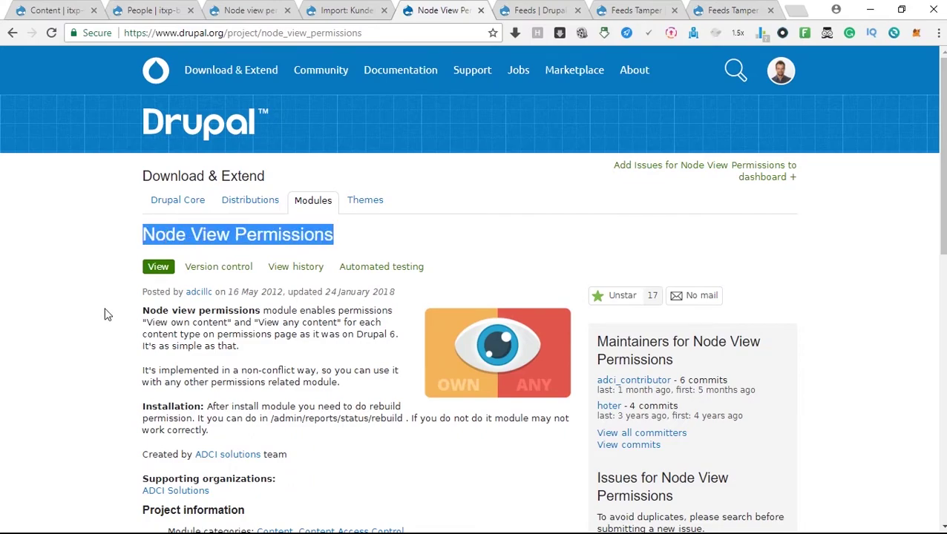
pyautogui.scroll(-3, 105, 312)
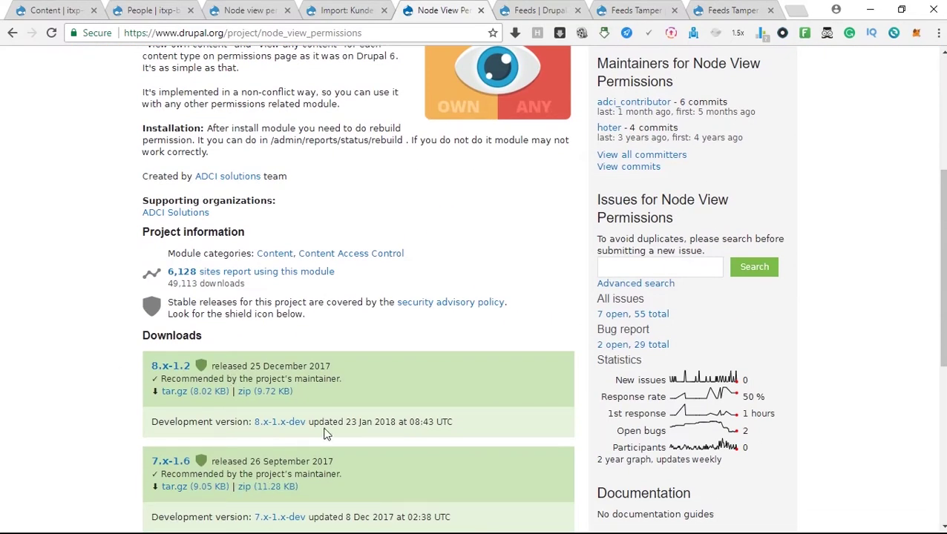
pyautogui.scroll(3, 331, 423)
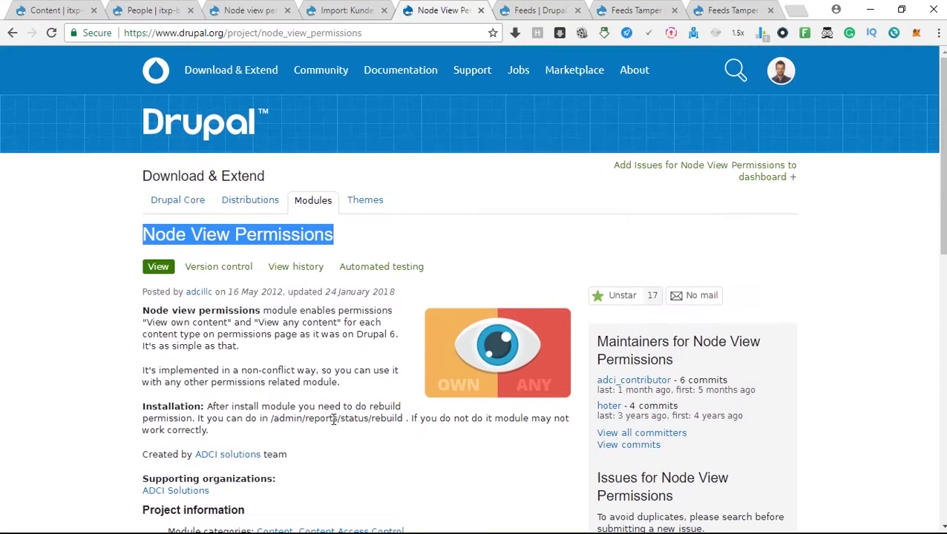
# Review the View own / View any content description in node view permissions settings, then close that page
pyautogui.click(244, 10)
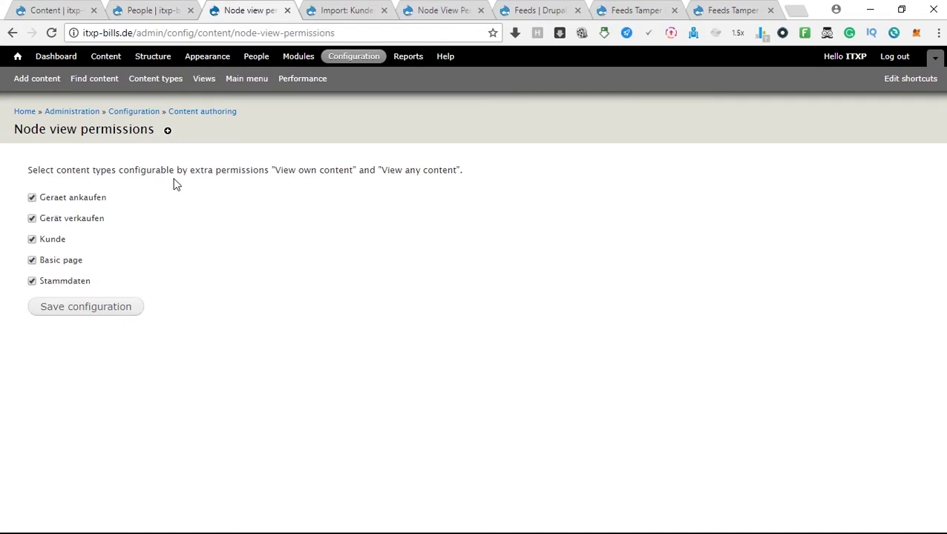
pyautogui.moveTo(194, 170); pyautogui.dragTo(468, 170)
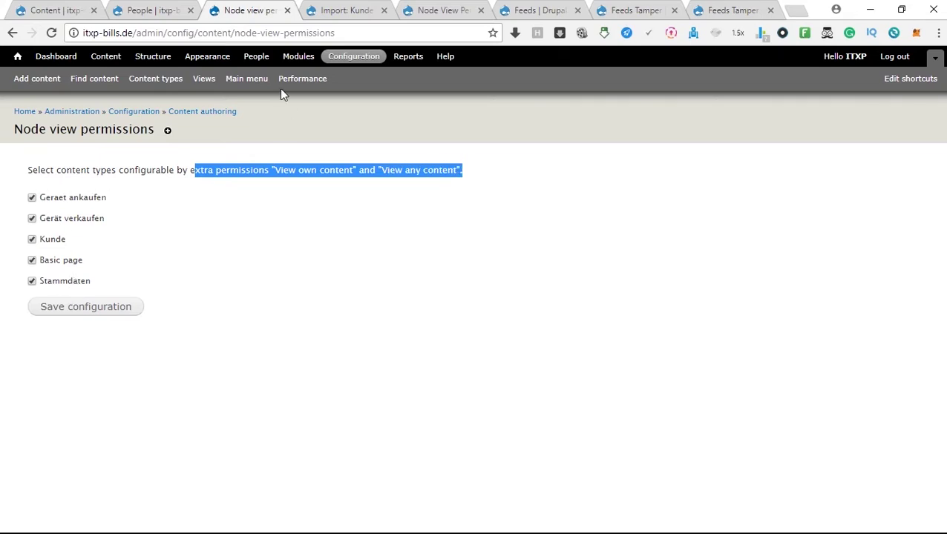
pyautogui.click(287, 10)
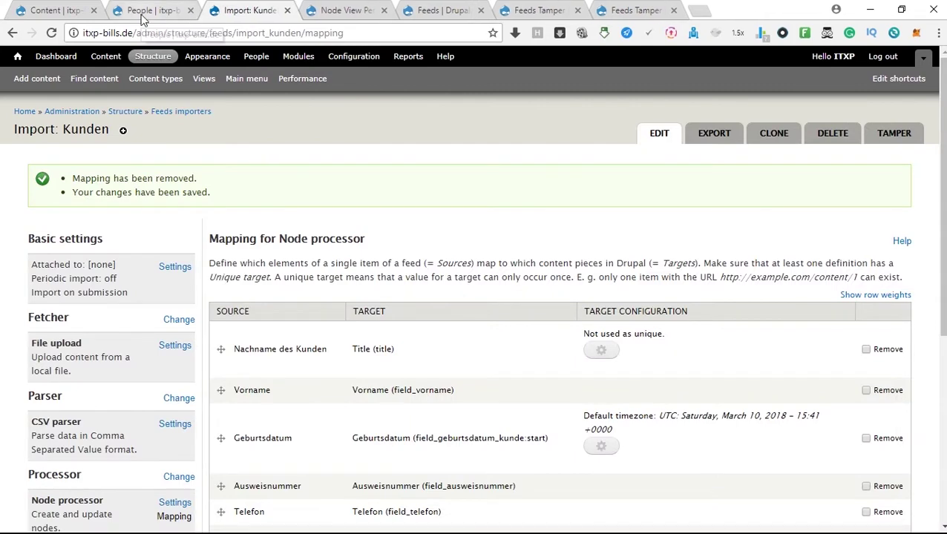
# Check the People permissions table, close it, and go back to the Node View Permissions project page
pyautogui.click(146, 12)
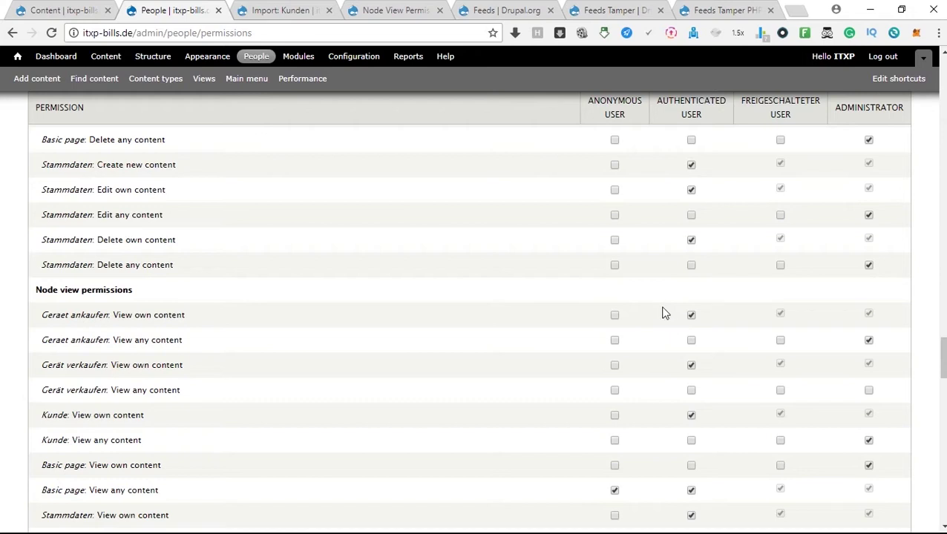
pyautogui.click(218, 11)
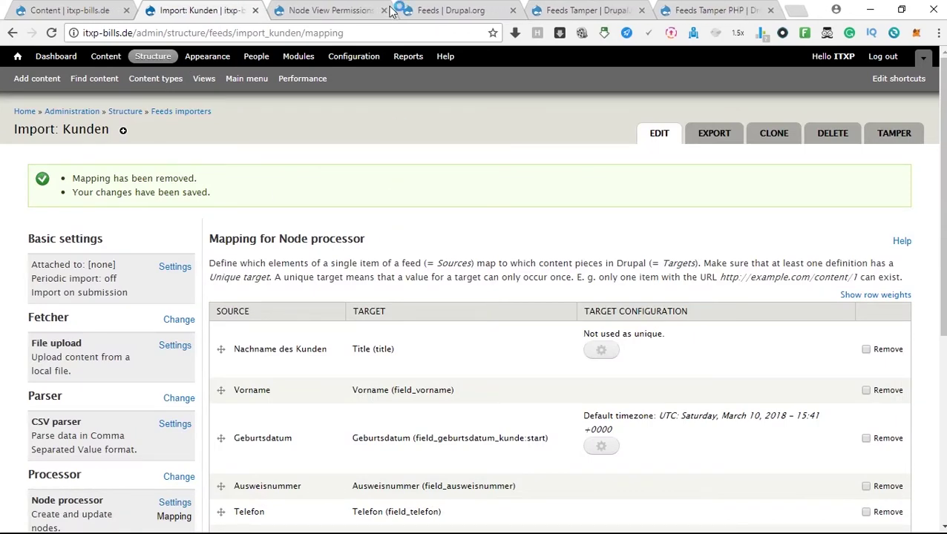
pyautogui.click(353, 9)
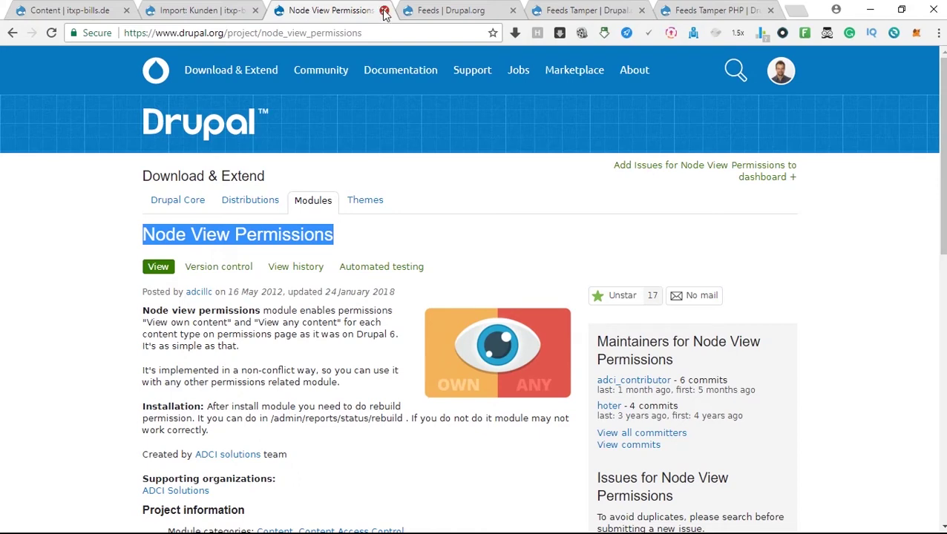
# Close the Node View Permissions project page, skim the Feeds project page, and view the site's content list
pyautogui.click(383, 10)
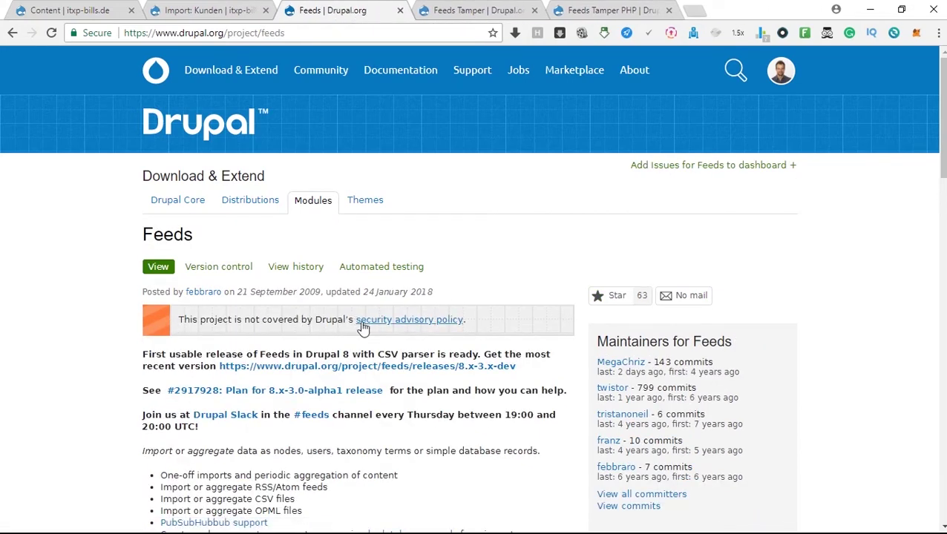
pyautogui.scroll(-3, 541, 312)
pyautogui.scroll(-7, 554, 306)
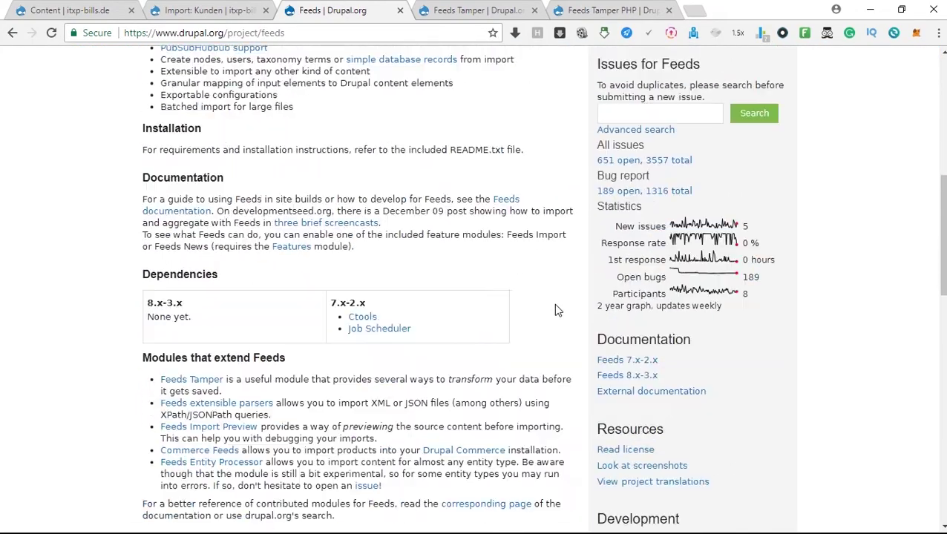
pyautogui.scroll(-3, 589, 304)
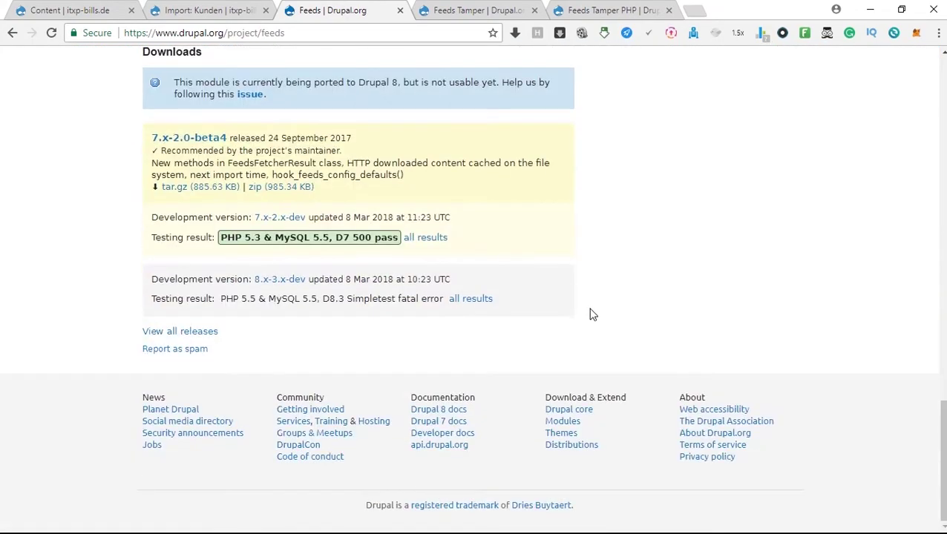
pyautogui.scroll(20, 590, 314)
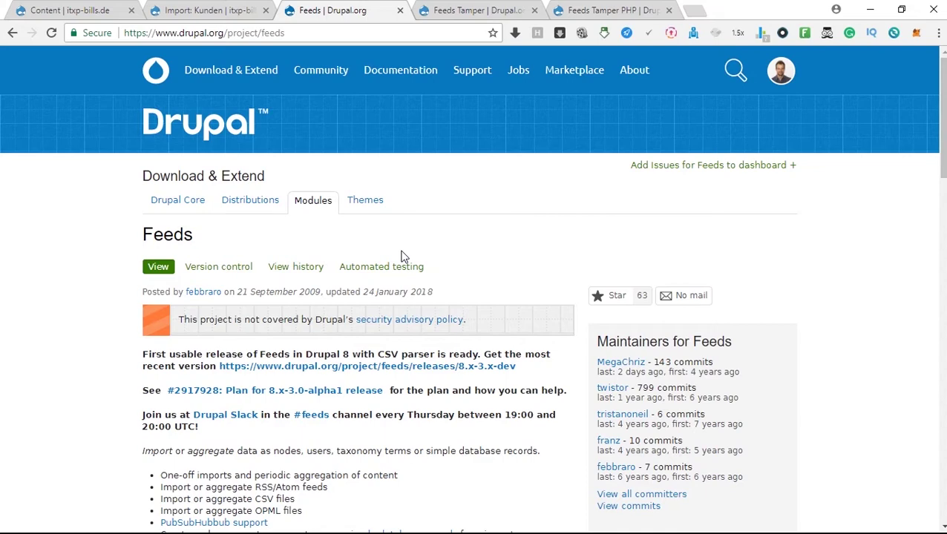
pyautogui.click(78, 12)
pyautogui.scroll(-2, 395, 361)
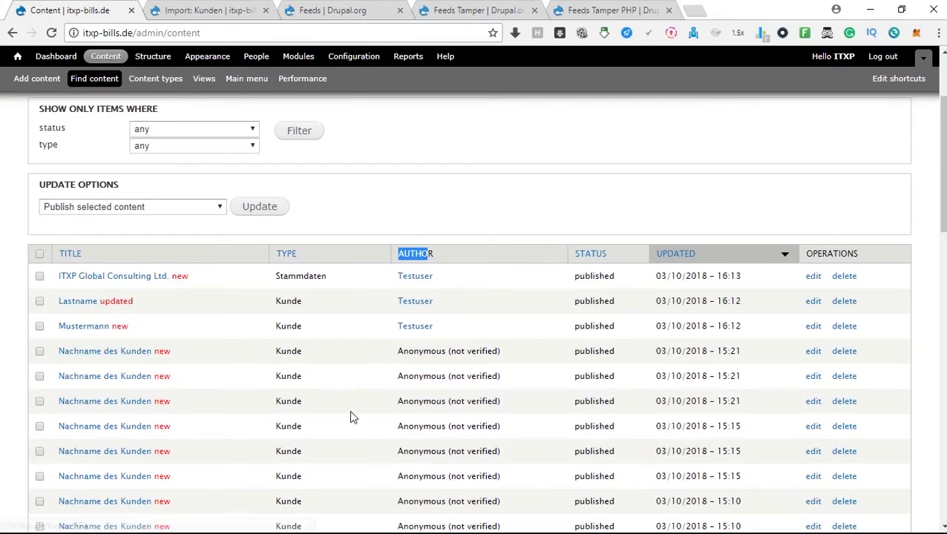
pyautogui.moveTo(387, 449); pyautogui.dragTo(475, 348)
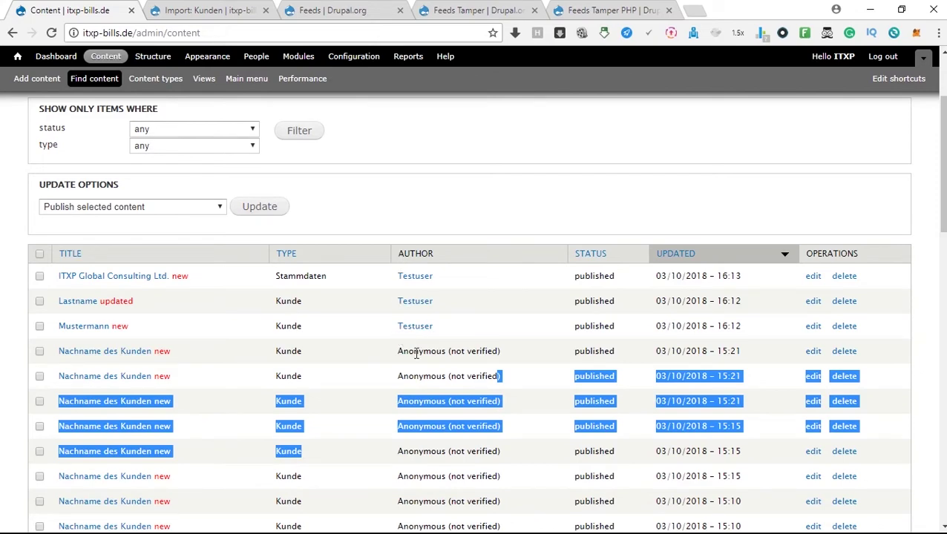
pyautogui.moveTo(398, 353); pyautogui.dragTo(500, 427)
pyautogui.click(363, 9)
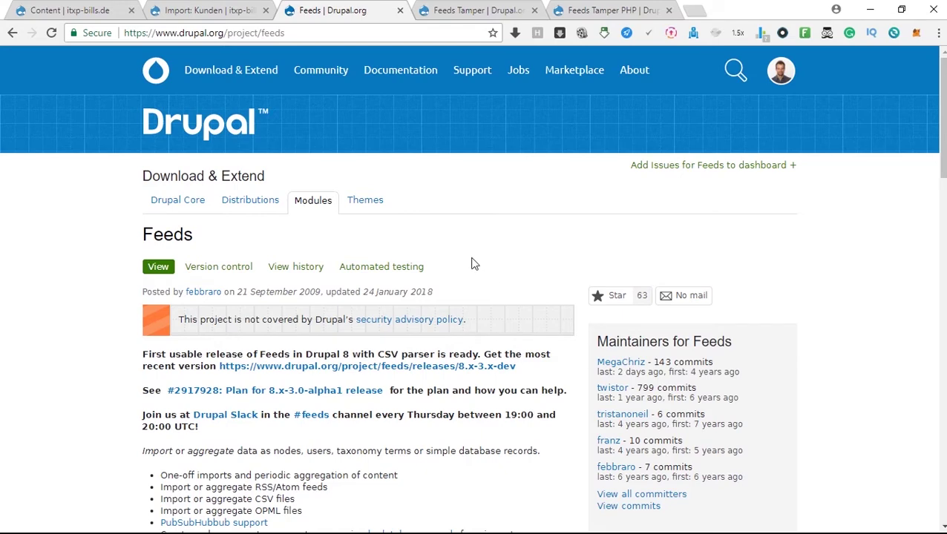
# Read the first example on the Feeds Tamper project page
pyautogui.click(472, 15)
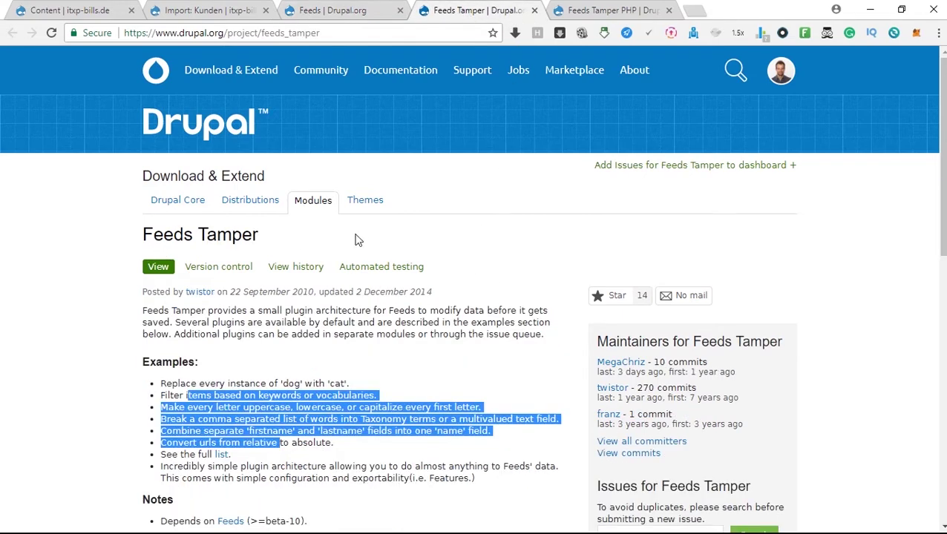
pyautogui.scroll(-2, 574, 241)
pyautogui.click(165, 268)
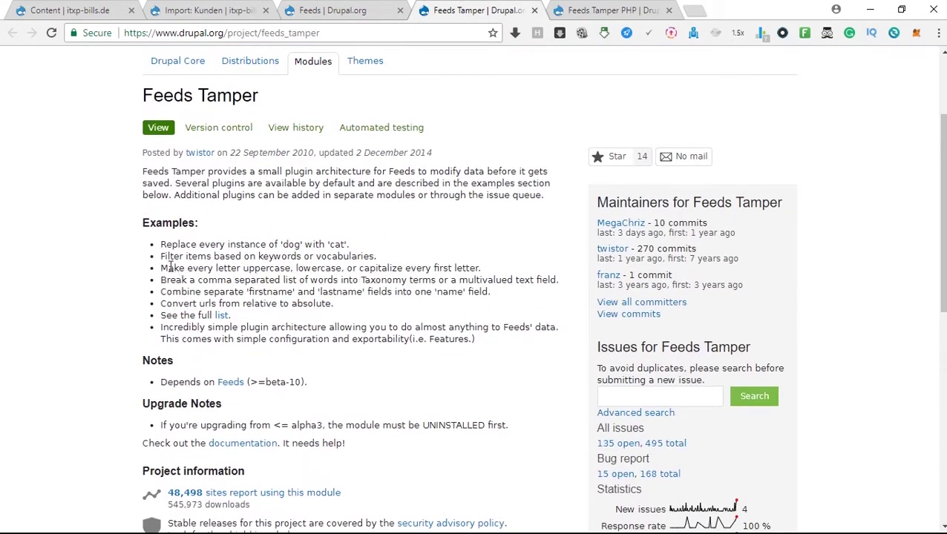
pyautogui.moveTo(165, 243); pyautogui.dragTo(277, 246)
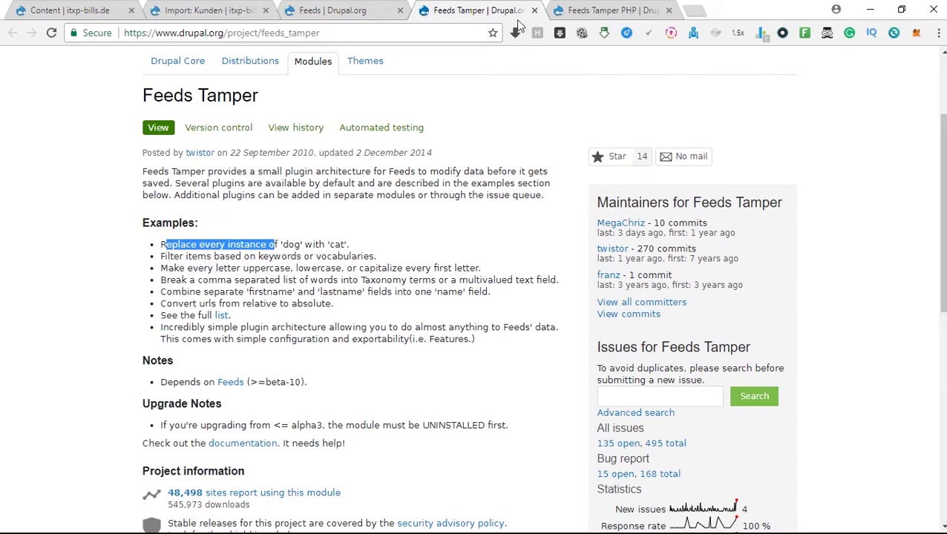
# Read the Feeds Tamper PHP usage instructions, then go back to the Import: Kunden mapping page
pyautogui.click(553, 14)
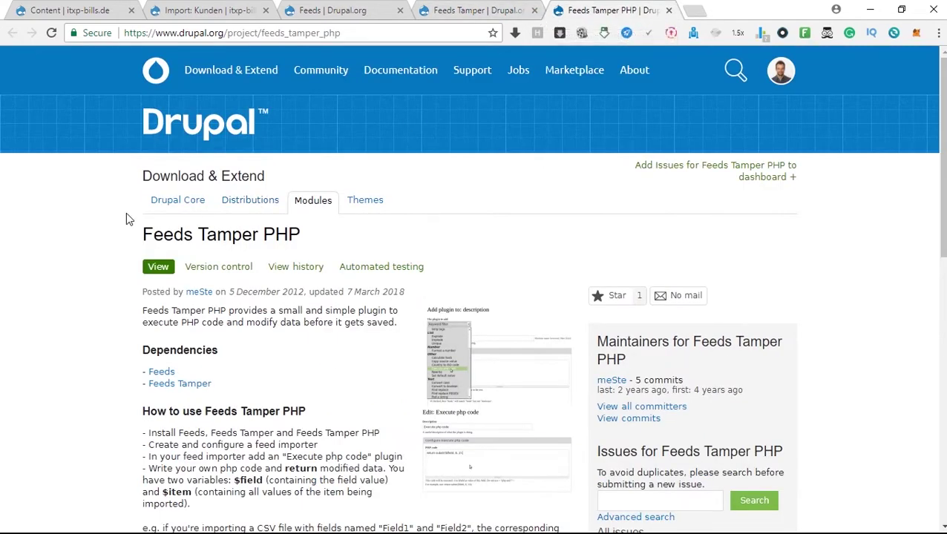
pyautogui.moveTo(162, 235); pyautogui.dragTo(308, 239)
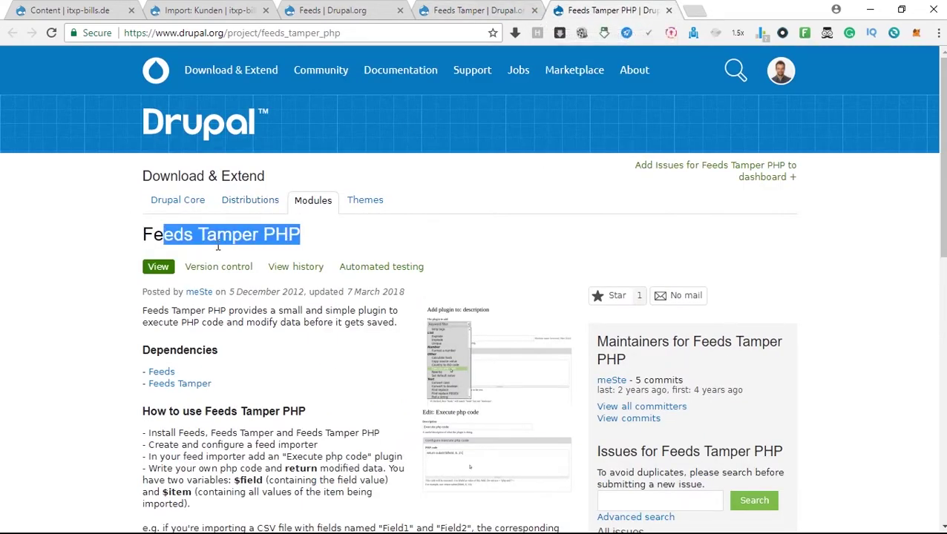
pyautogui.click(59, 311)
pyautogui.scroll(-2, 88, 315)
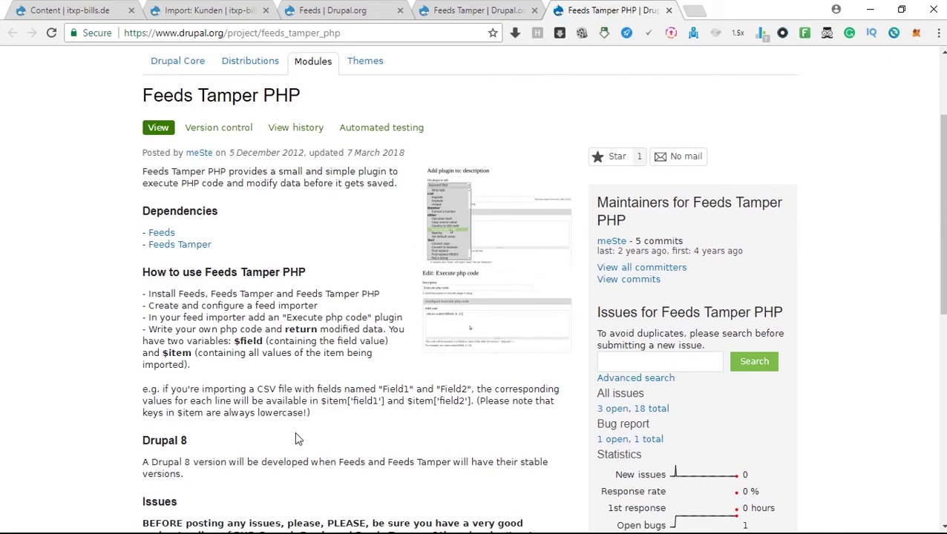
pyautogui.press('super')
pyautogui.click(883, 253)
pyautogui.click(219, 14)
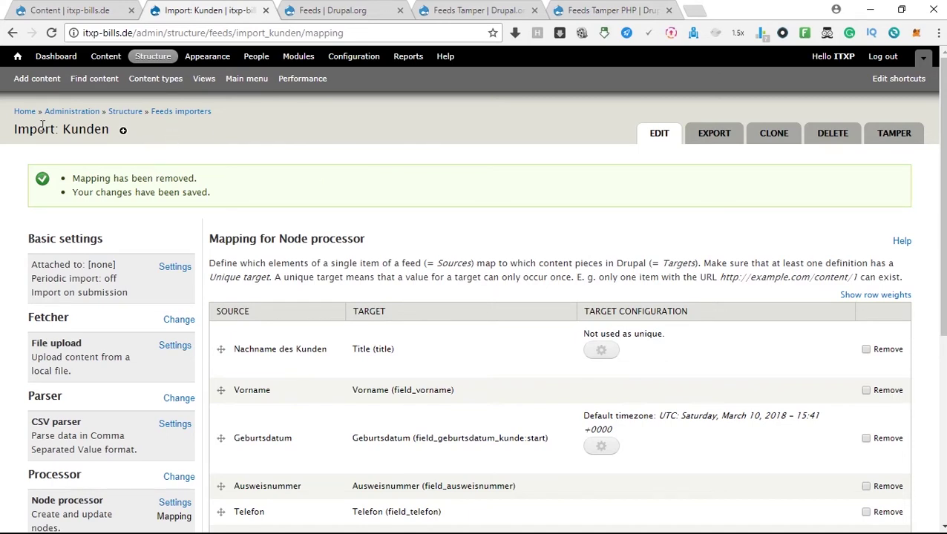
# Add a Kunden mapping row targeting User ID (uid), leaving its source name empty
pyautogui.moveTo(63, 134); pyautogui.dragTo(110, 139)
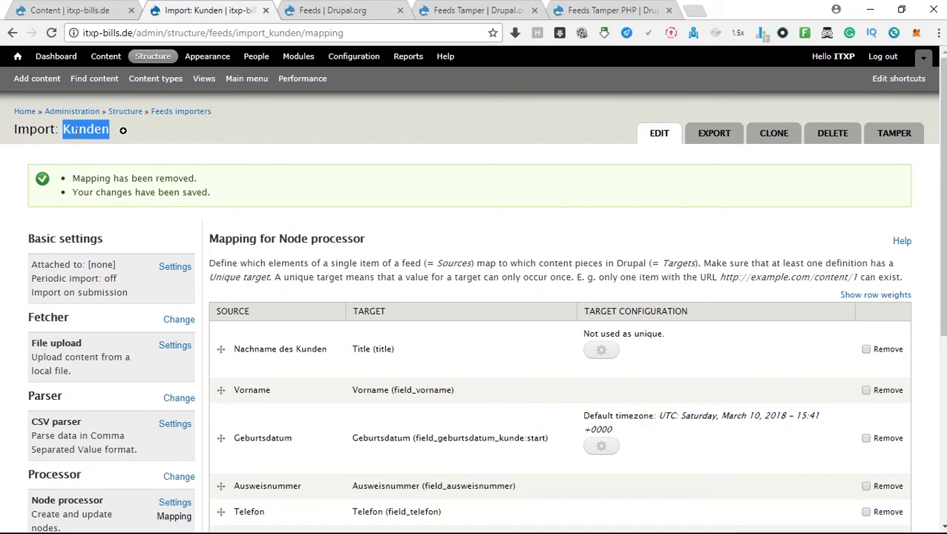
pyautogui.scroll(-4, 307, 191)
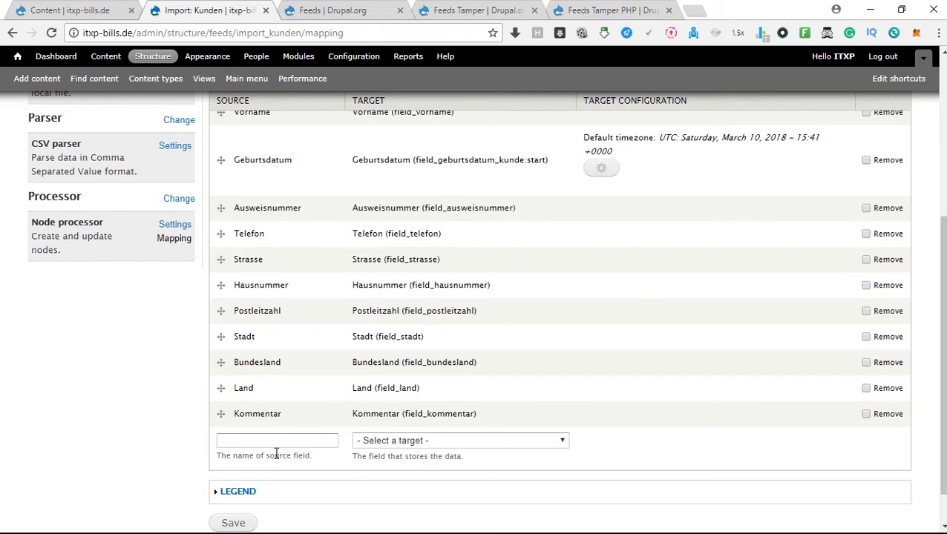
pyautogui.click(400, 441)
pyautogui.scroll(-2, 405, 423)
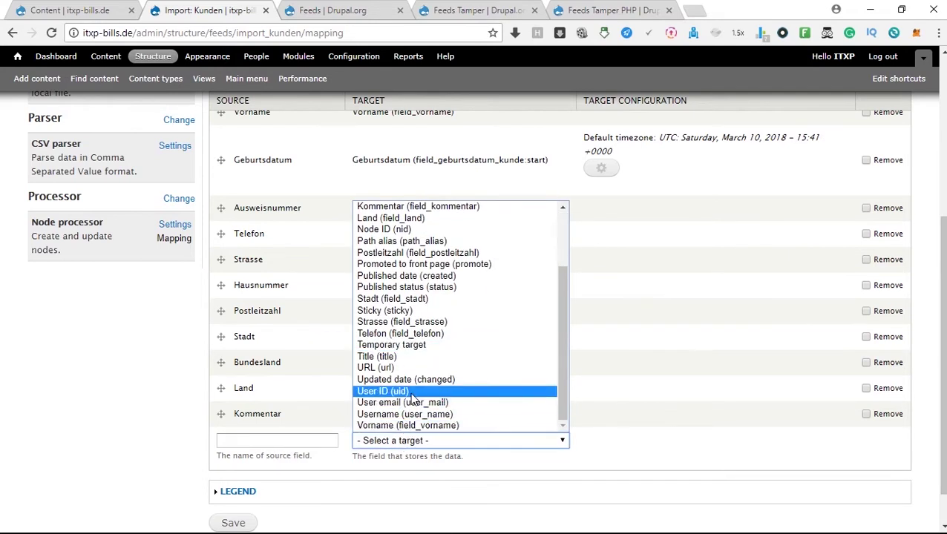
pyautogui.click(414, 392)
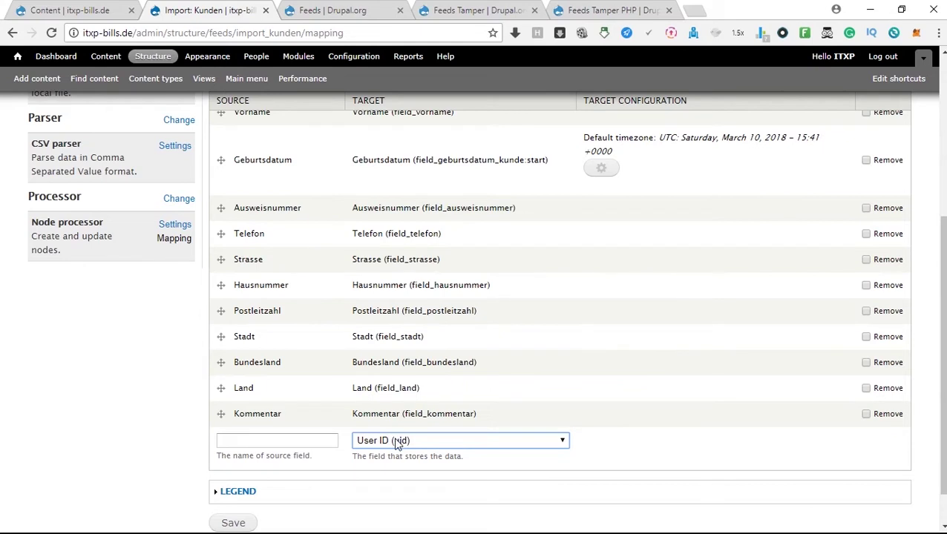
pyautogui.click(325, 445)
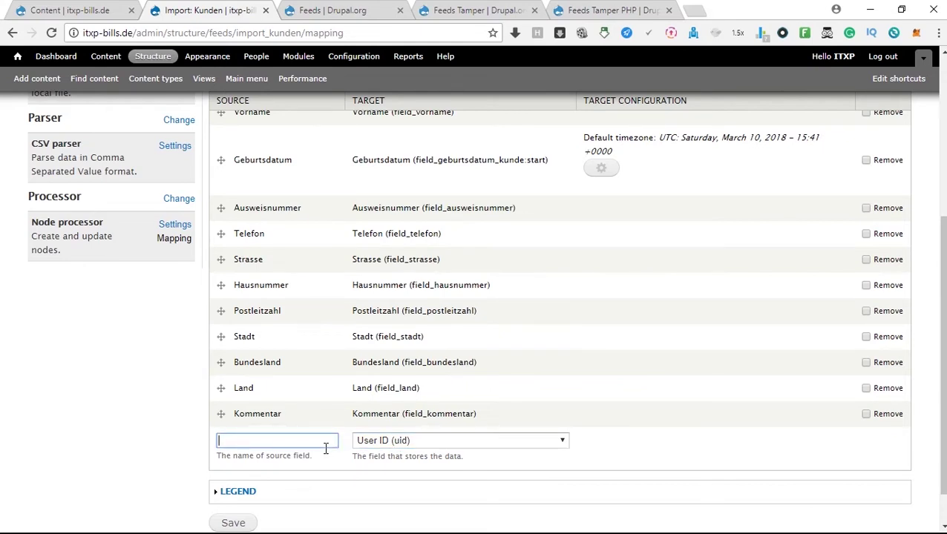
pyautogui.click(243, 446)
pyautogui.click(205, 455)
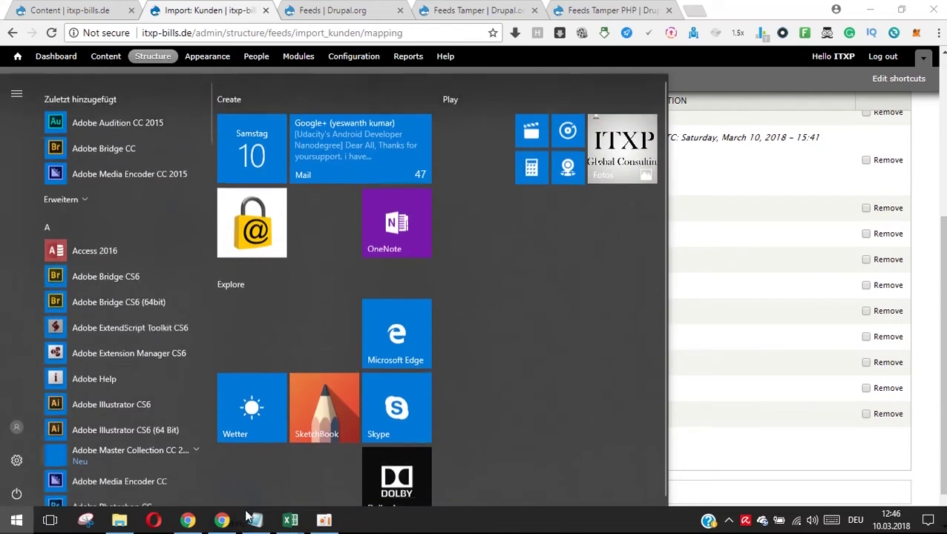
pyautogui.press('super')
pyautogui.moveTo(290, 520)
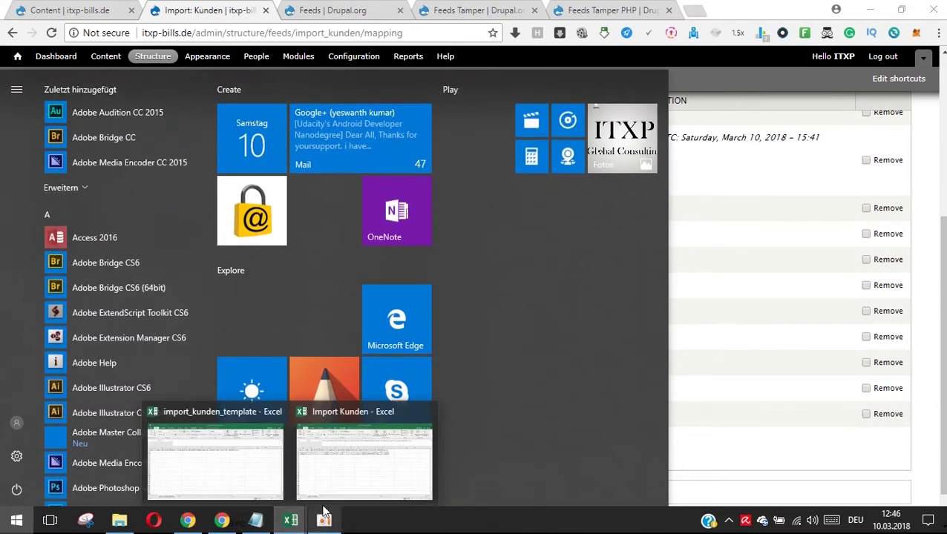
pyautogui.click(223, 460)
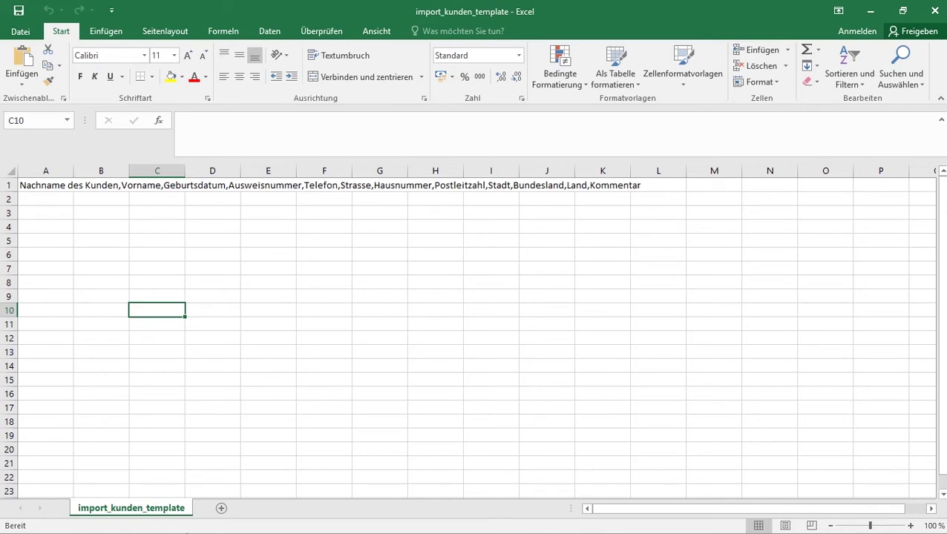
pyautogui.press('super')
pyautogui.click(186, 519)
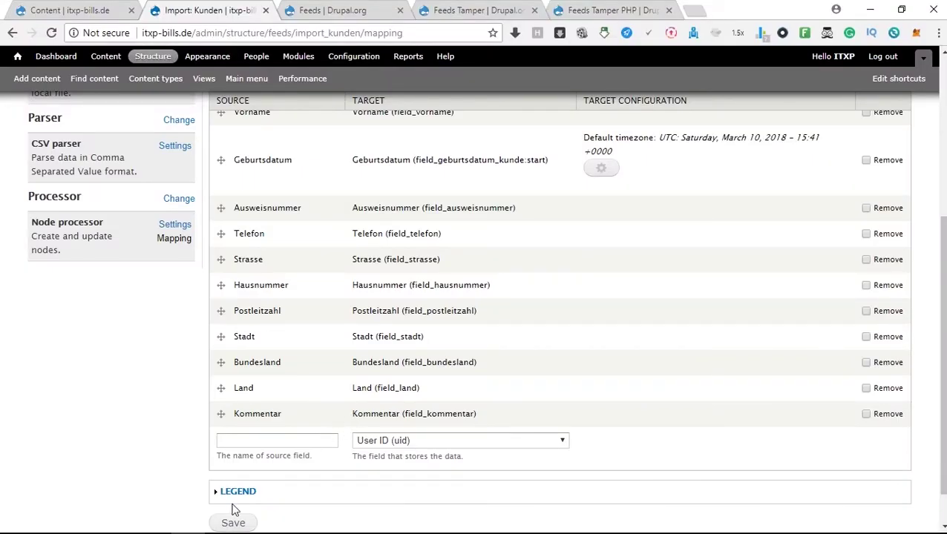
# Save the User ID mapping and start adding a Tamper plugin under its User ID section
pyautogui.click(240, 441)
pyautogui.click(233, 523)
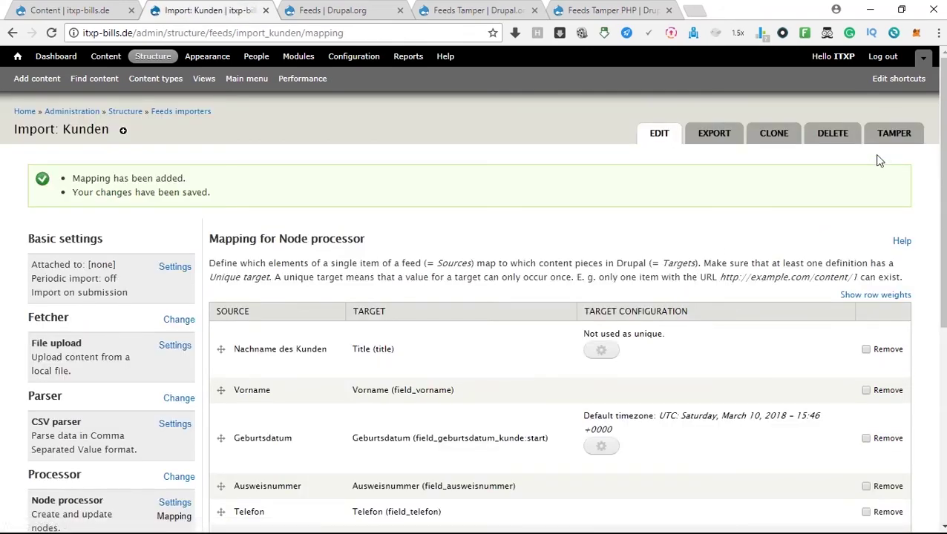
pyautogui.click(890, 135)
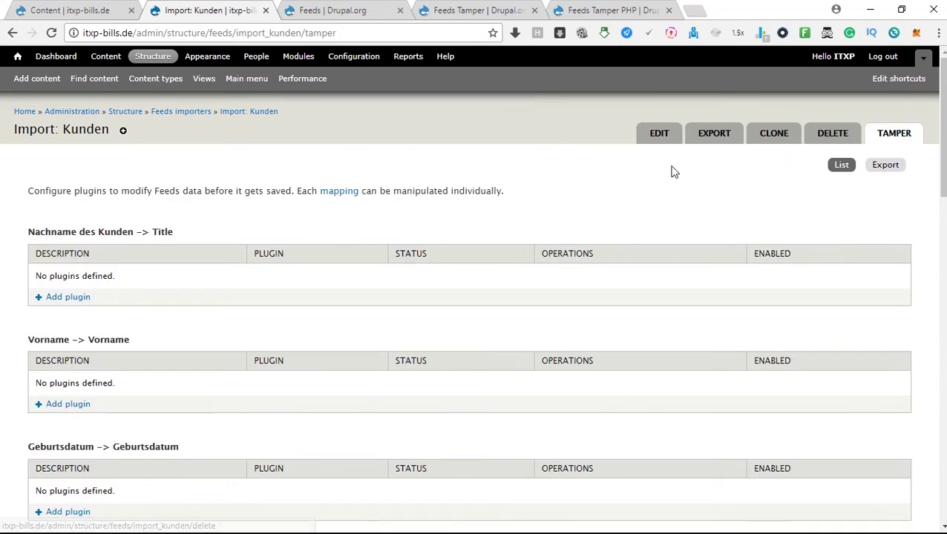
pyautogui.scroll(-15, 324, 229)
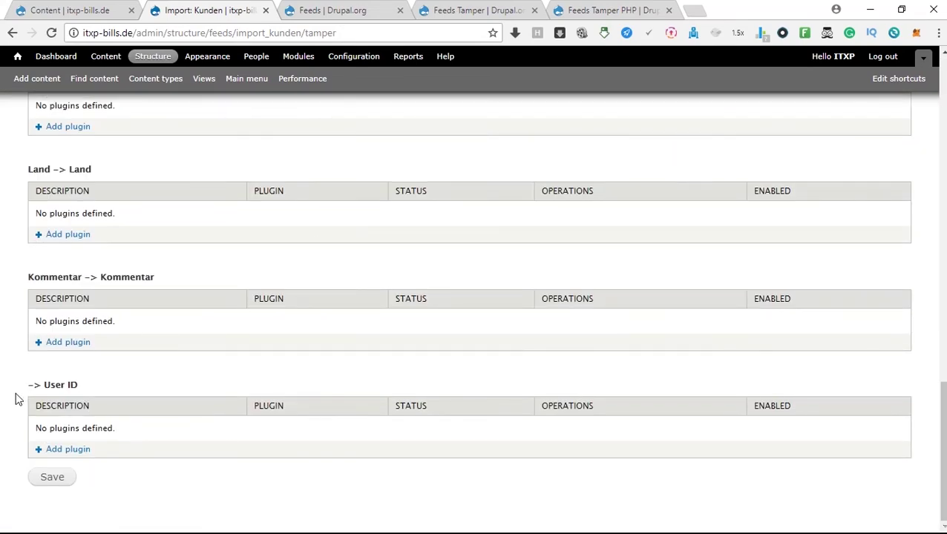
pyautogui.moveTo(32, 385); pyautogui.dragTo(98, 391)
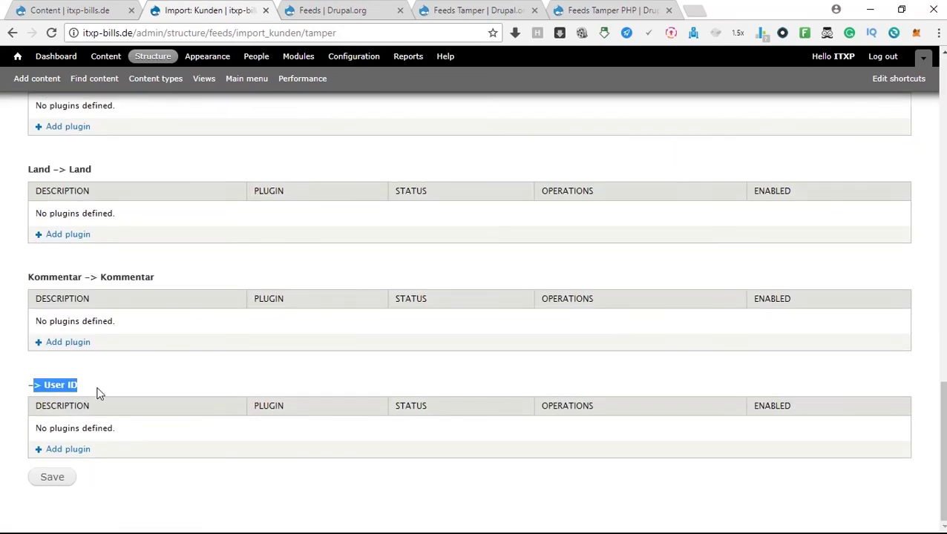
pyautogui.click(66, 456)
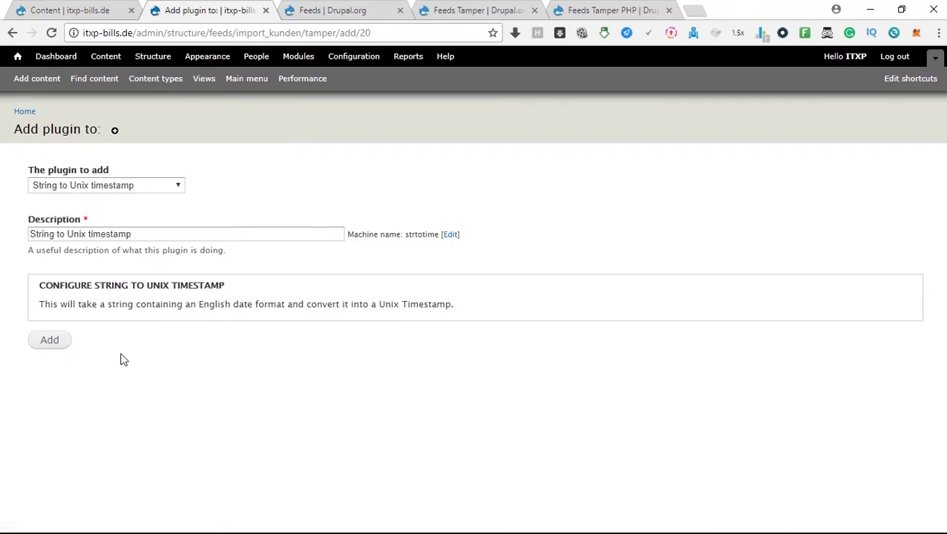
# Add an Execute php code plugin to User ID using the prepared snippet returning the current user's uid
pyautogui.click(134, 190)
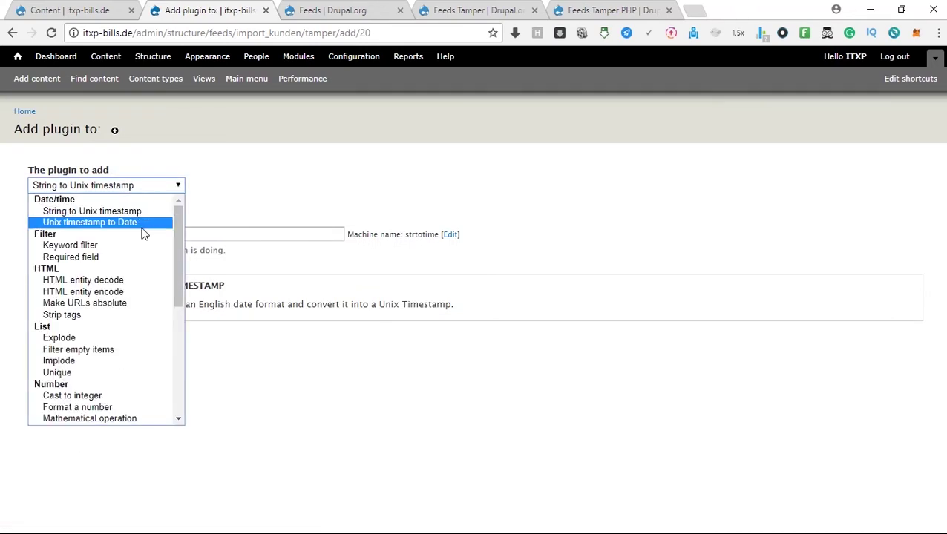
pyautogui.scroll(-5, 133, 312)
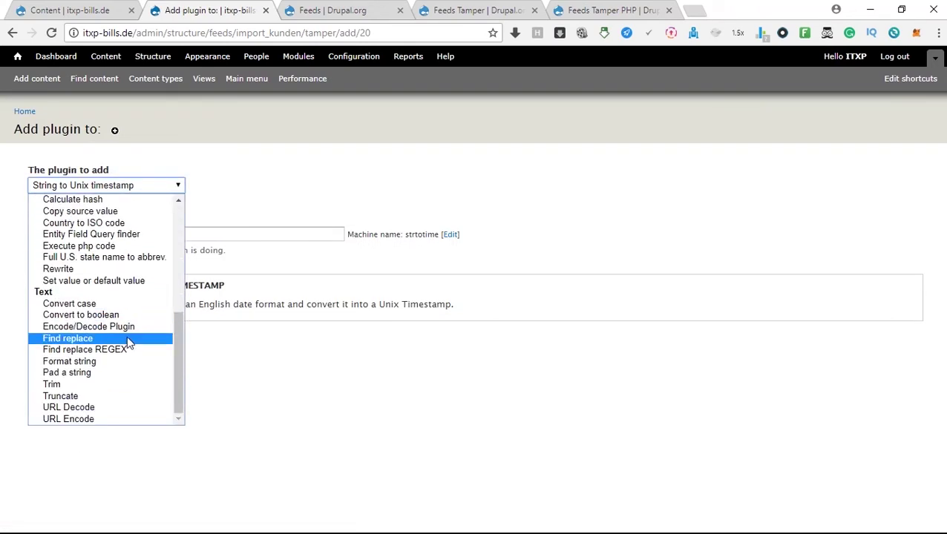
pyautogui.click(109, 247)
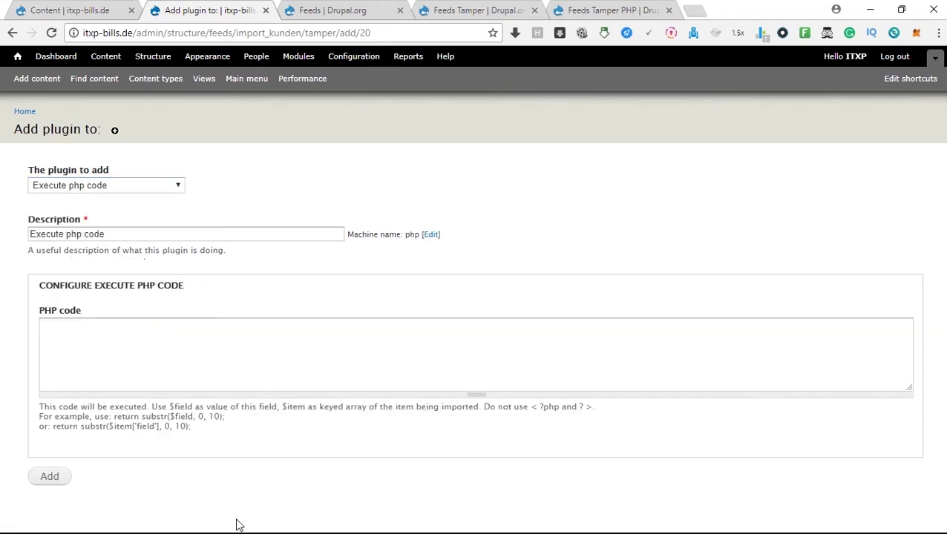
pyautogui.press('super')
pyautogui.click(255, 517)
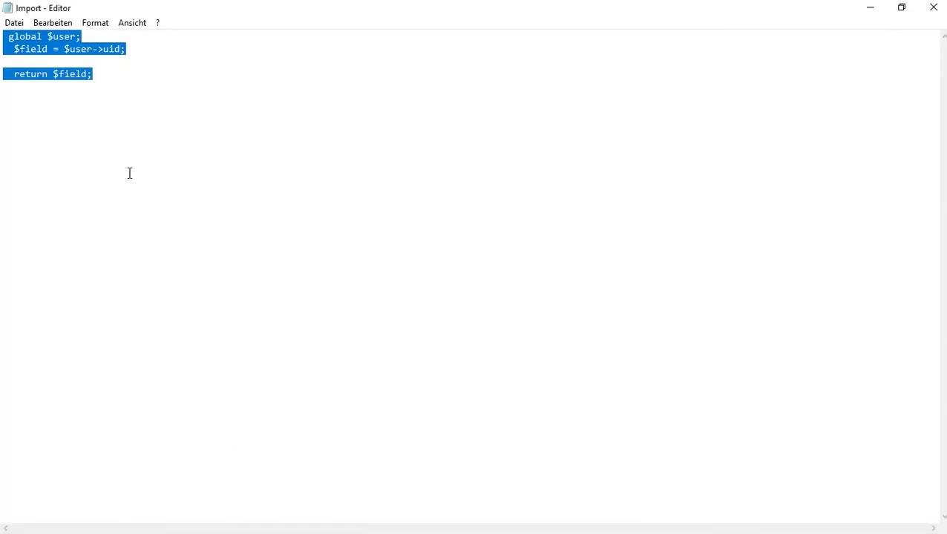
pyautogui.press('super')
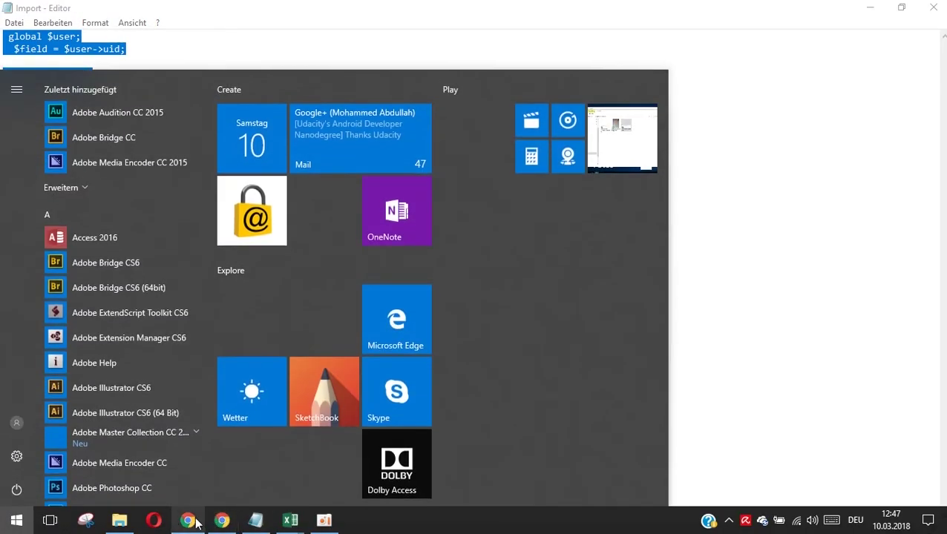
pyautogui.click(219, 517)
pyautogui.click(205, 353)
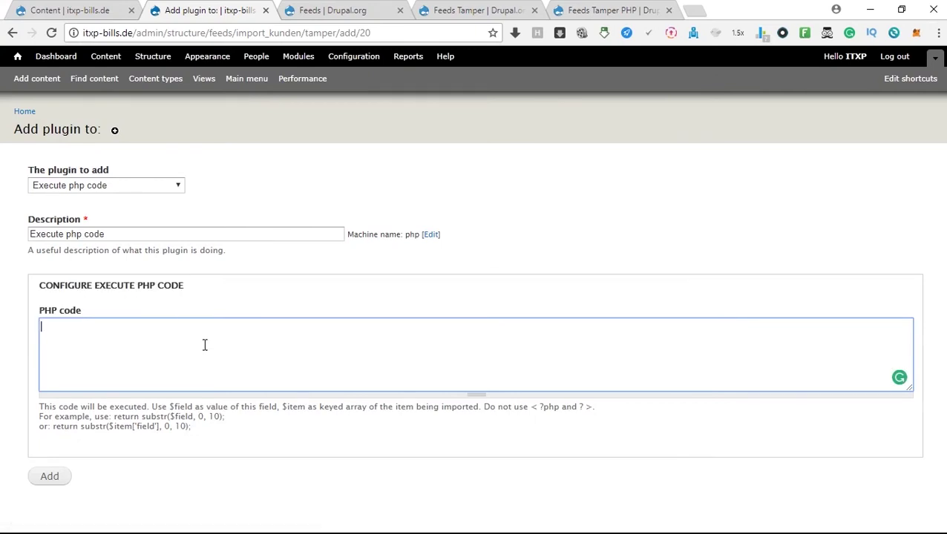
pyautogui.write('global $user; $field = $user->uid;  return $field;')
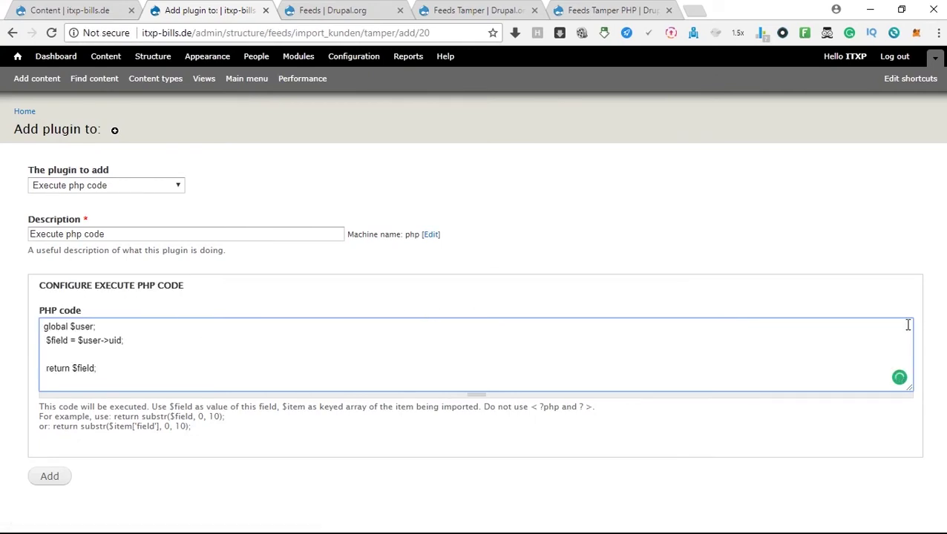
pyautogui.click(43, 480)
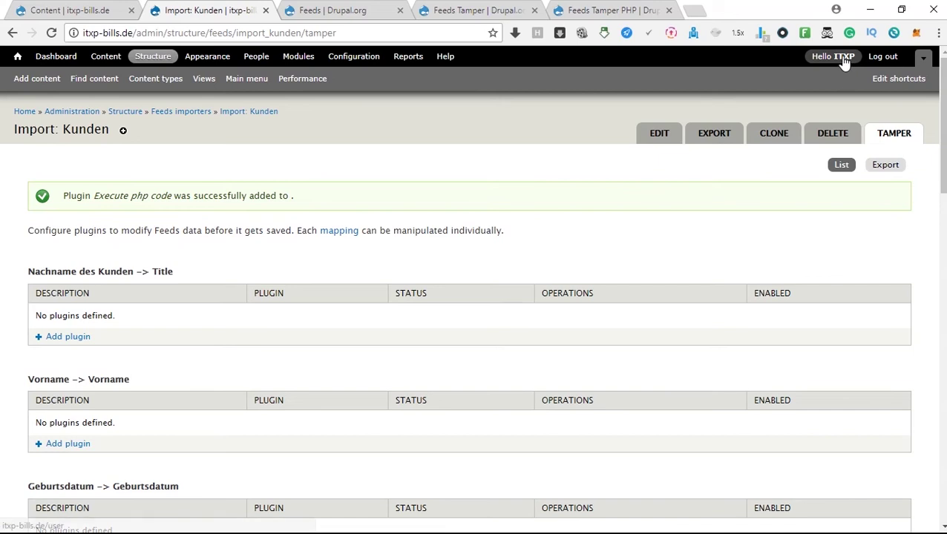
# Reload the Kunden customer list in the frontend window and confirm 182 is the newest entry
pyautogui.hotkey('alt', 'Tab')
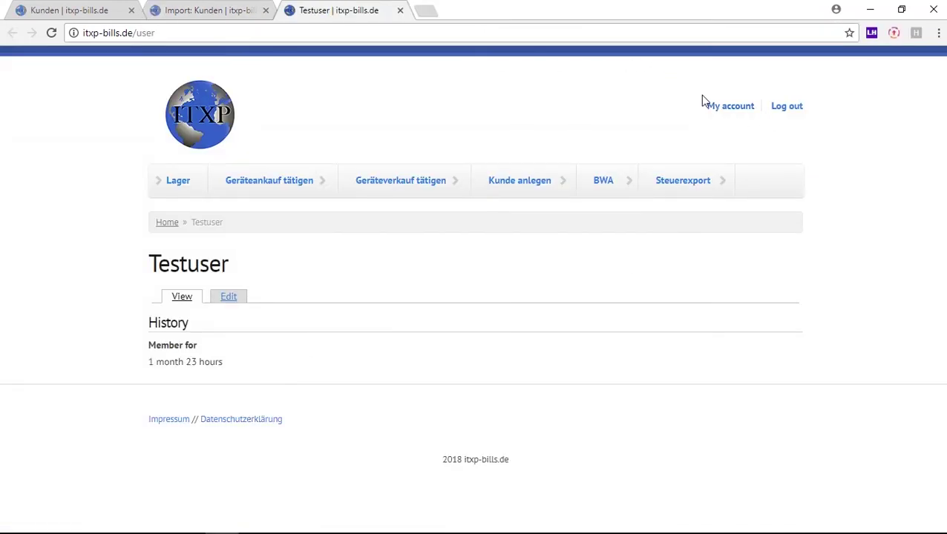
pyautogui.click(217, 14)
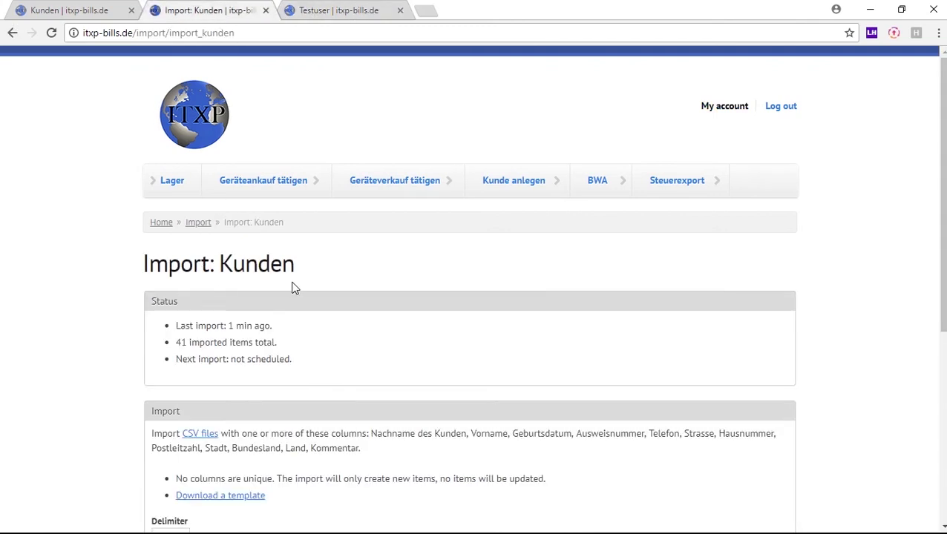
pyautogui.click(55, 9)
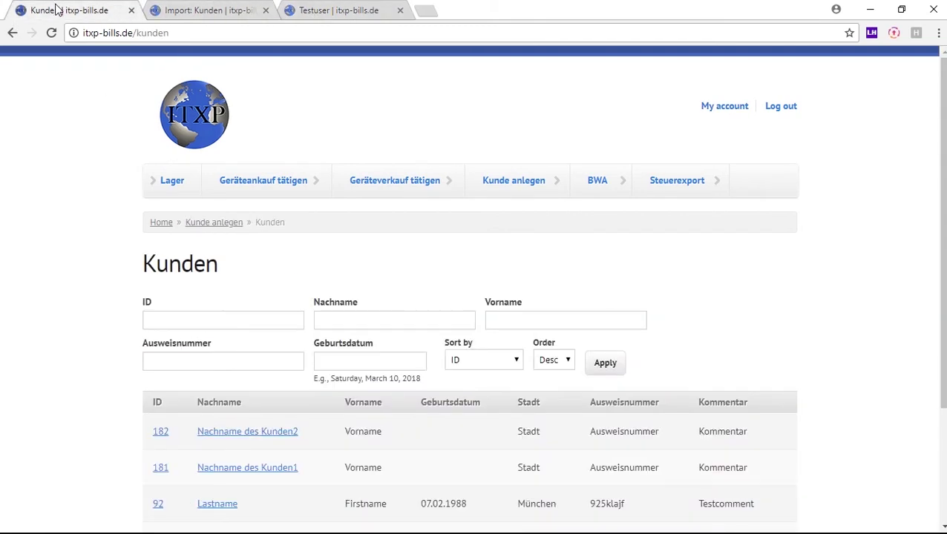
pyautogui.rightClick(57, 9)
pyautogui.click(80, 37)
pyautogui.moveTo(169, 435); pyautogui.dragTo(149, 442)
pyautogui.click(225, 6)
# Import Kunden Import.csv, creating 2 nodes for 43 imported items in total
pyautogui.scroll(-4, 119, 297)
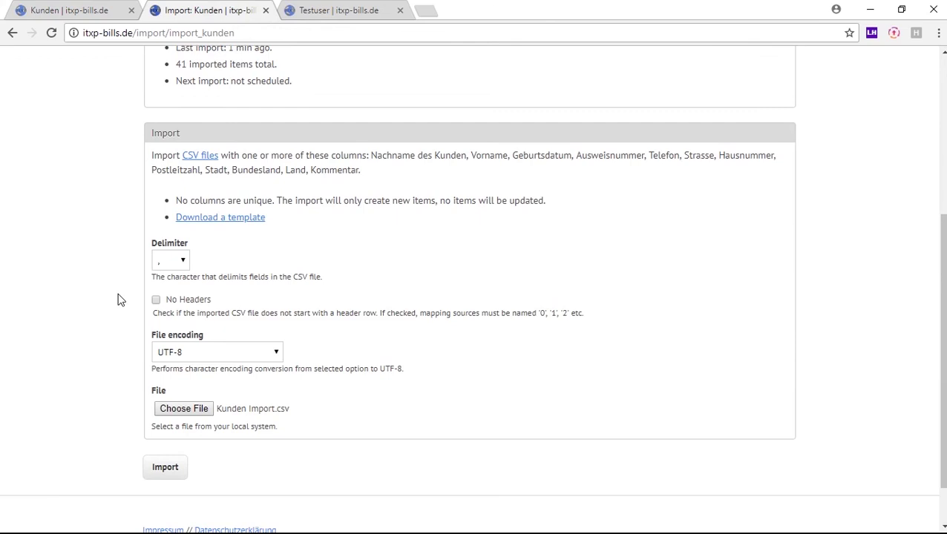
pyautogui.click(242, 413)
pyautogui.click(164, 469)
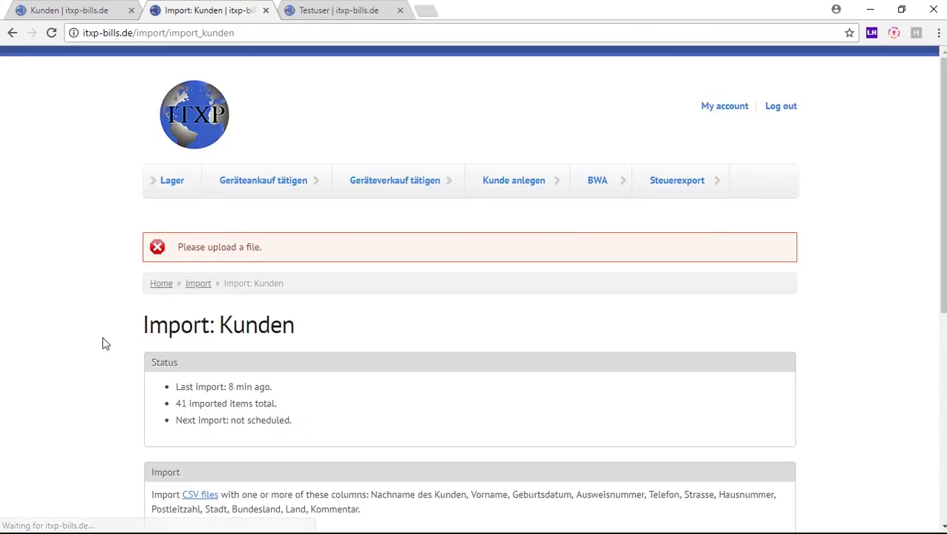
pyautogui.scroll(-5, 105, 343)
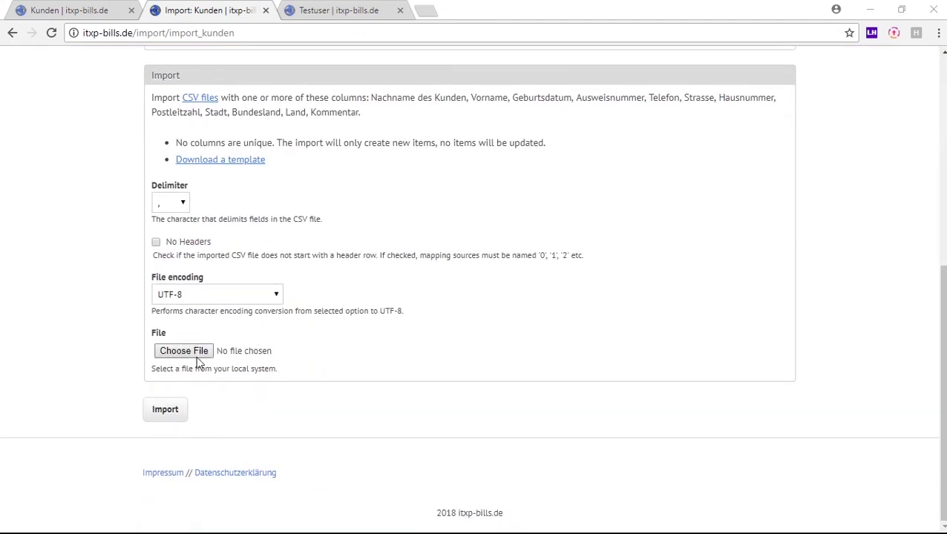
pyautogui.click(196, 356)
pyautogui.scroll(-10, 400, 306)
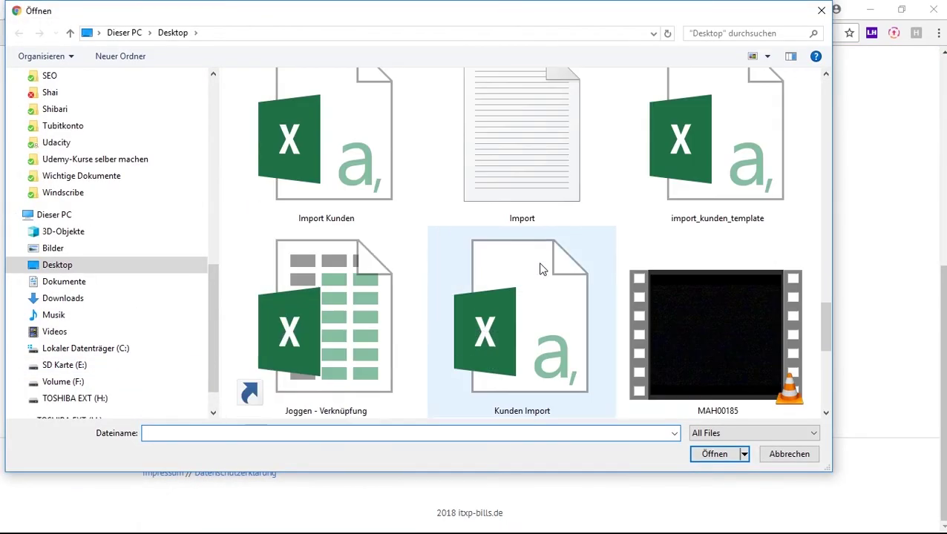
pyautogui.click(502, 357)
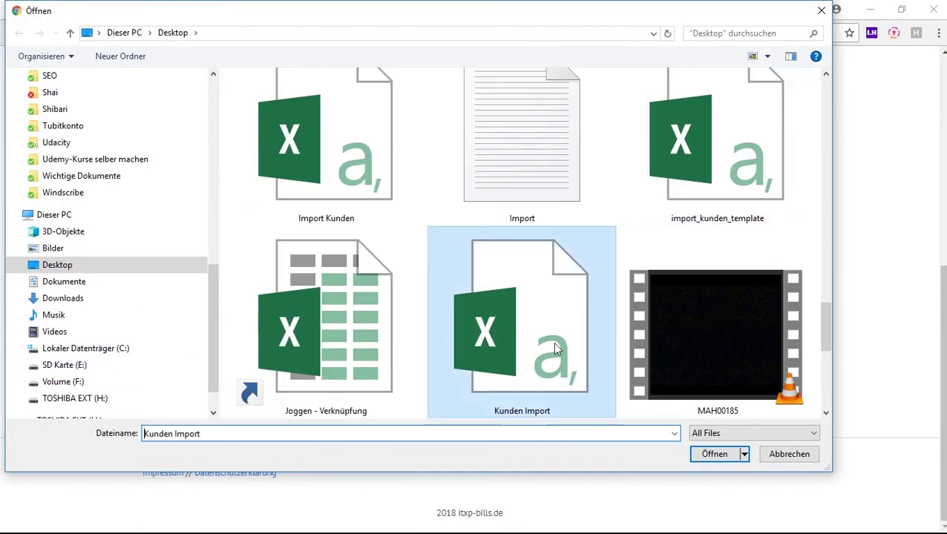
pyautogui.doubleClick(503, 357)
pyautogui.click(185, 414)
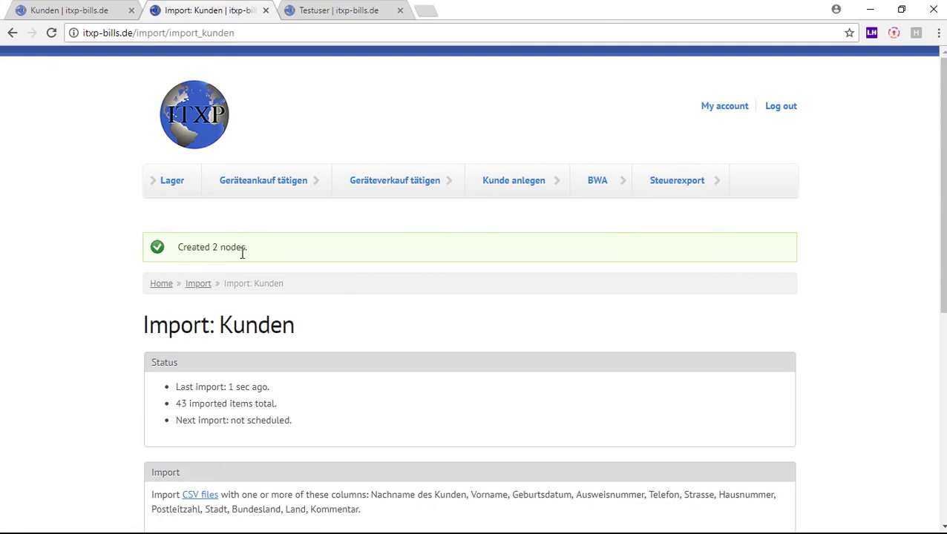
# Reload the Kunden list and confirm new customers 184 and 183 sit above 182 and 181
pyautogui.click(65, 11)
pyautogui.rightClick(63, 10)
pyautogui.click(82, 34)
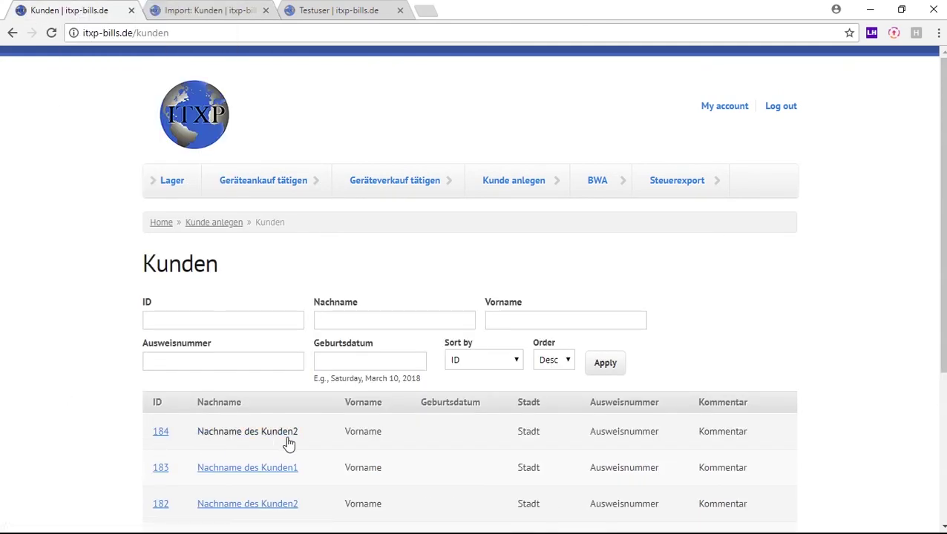
pyautogui.scroll(-3, 311, 460)
pyautogui.scroll(1, 316, 418)
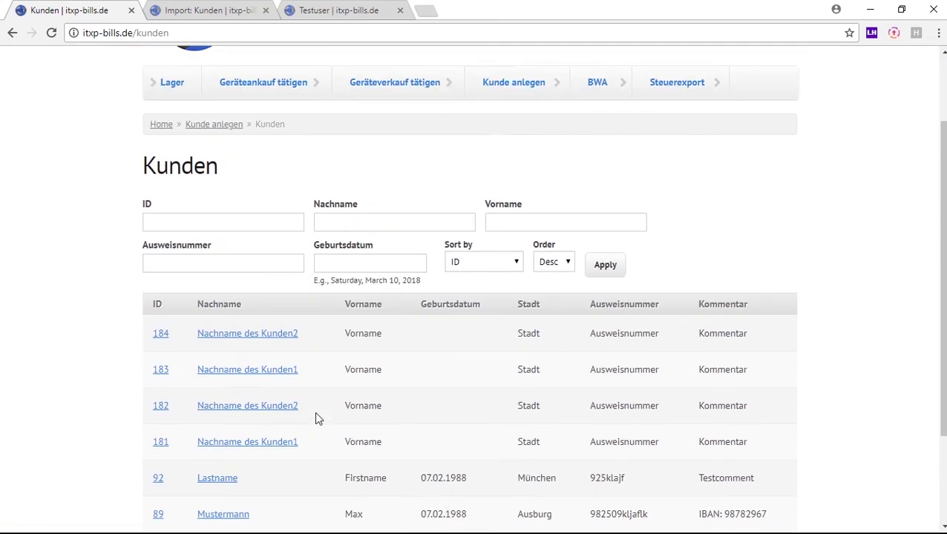
pyautogui.scroll(2, 314, 418)
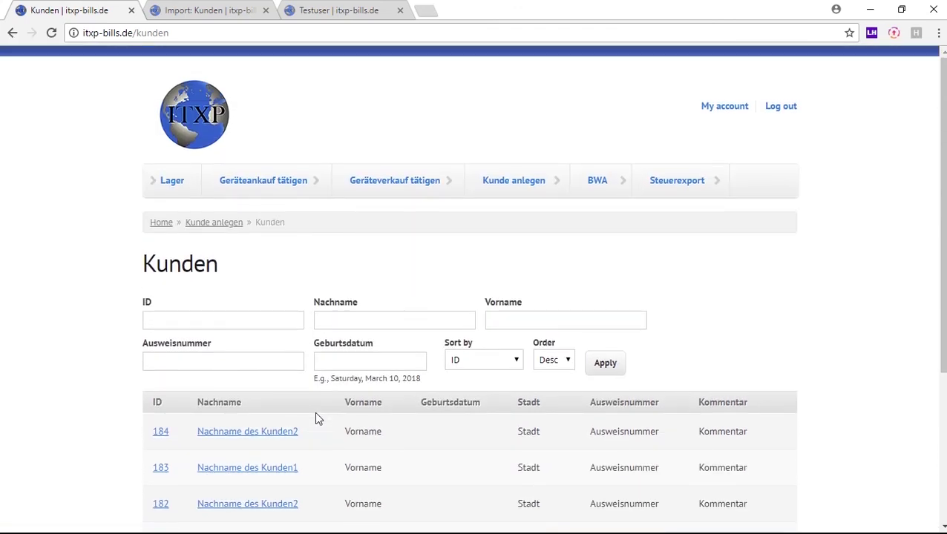